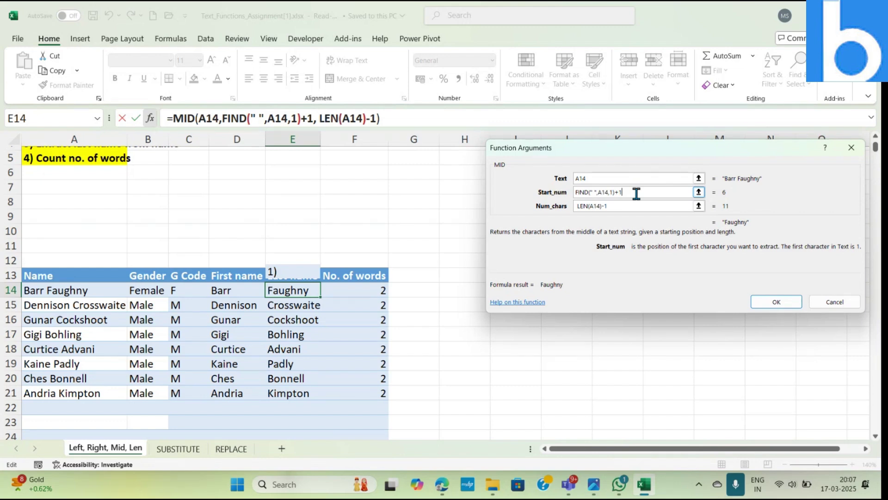
# Step: Set the Num_chars argument of the MID formula in E14 to LEN(A14)-FIND(" ", A14)
pyautogui.click(620, 204)
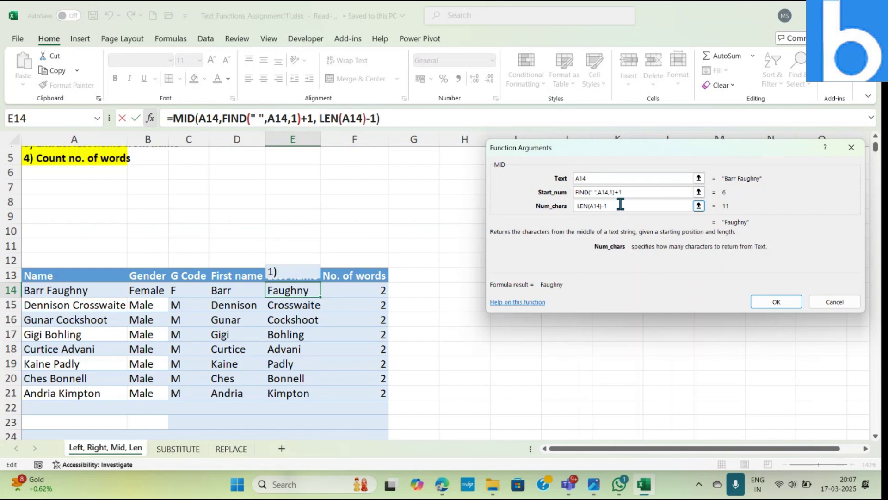
pyautogui.press('Home')
pyautogui.press('Delete')
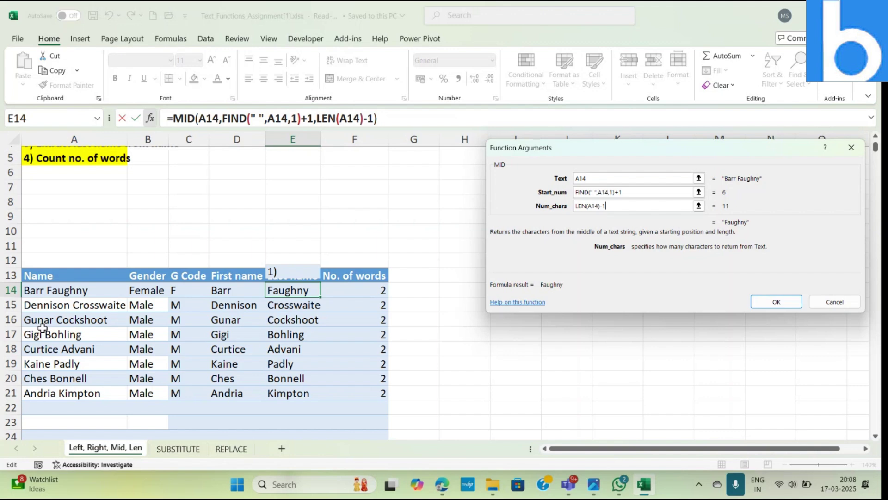
pyautogui.press('BackSpace')
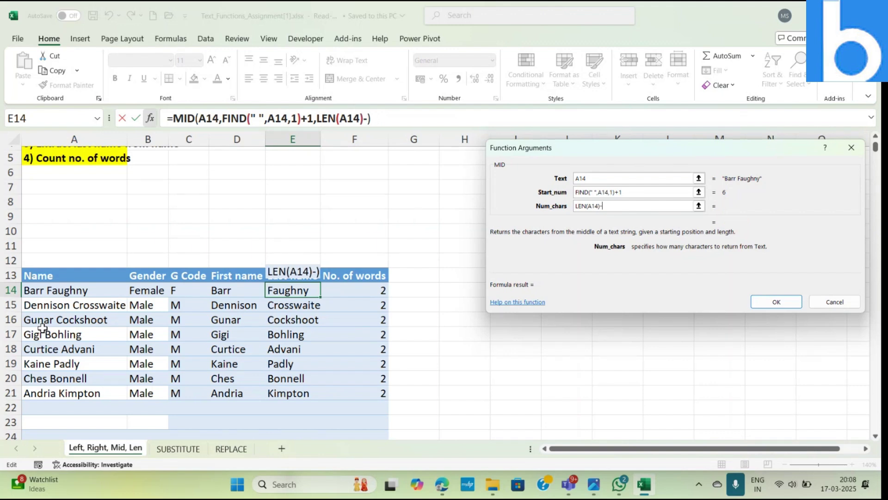
pyautogui.write('FIND')
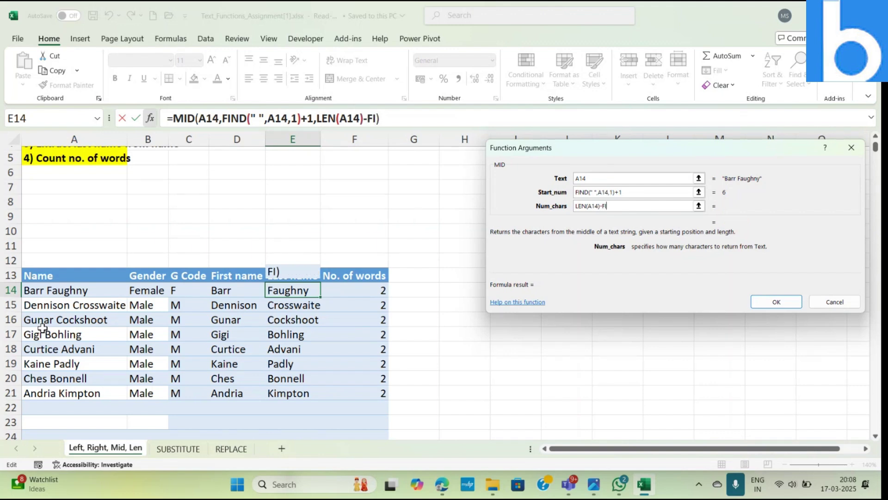
pyautogui.write('(" ')
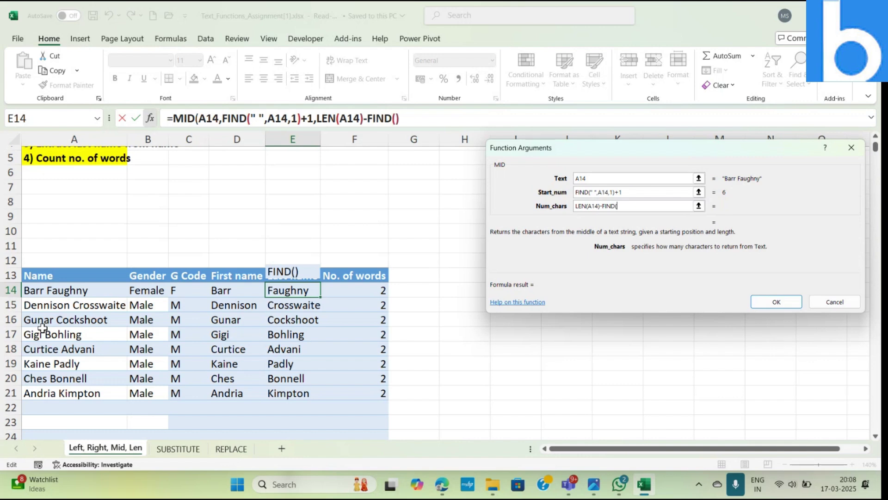
pyautogui.write('", 1')
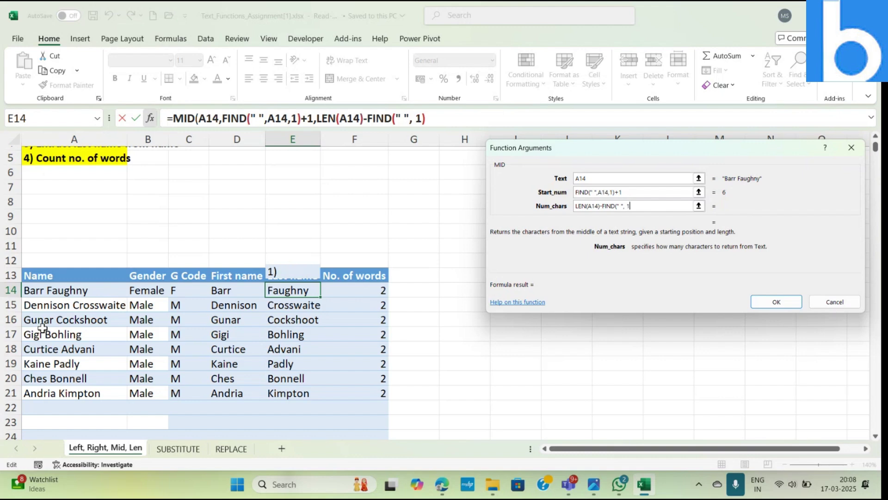
pyautogui.press('BackSpace')
pyautogui.write('A14')
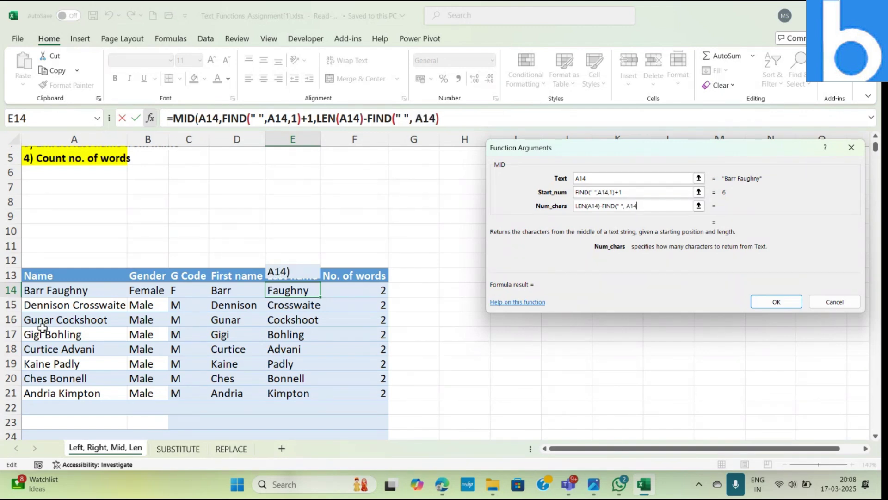
pyautogui.write(')')
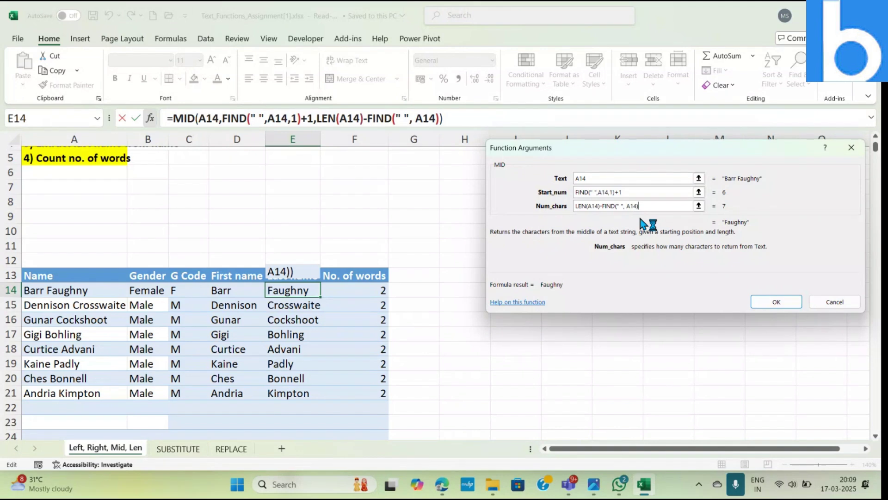
# Step: Replace the Num_chars argument of the MID formula in E14 with 99 and apply the formula
pyautogui.press('BackSpace')
pyautogui.press('BackSpace')
pyautogui.press('BackSpace')
pyautogui.press('BackSpace')
pyautogui.press('BackSpace')
pyautogui.press('BackSpace')
pyautogui.press('BackSpace')
pyautogui.press('BackSpace')
pyautogui.press('BackSpace')
pyautogui.press('BackSpace')
pyautogui.press('BackSpace')
pyautogui.press('BackSpace')
pyautogui.press('BackSpace')
pyautogui.press('BackSpace')
pyautogui.press('BackSpace')
pyautogui.press('BackSpace')
pyautogui.press('BackSpace')
pyautogui.press('BackSpace')
pyautogui.press('BackSpace')
pyautogui.press('BackSpace')
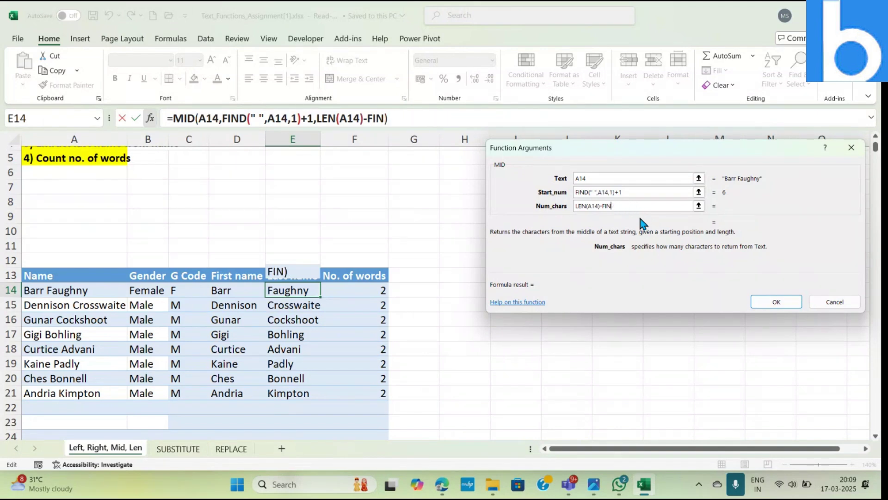
pyautogui.write('99')
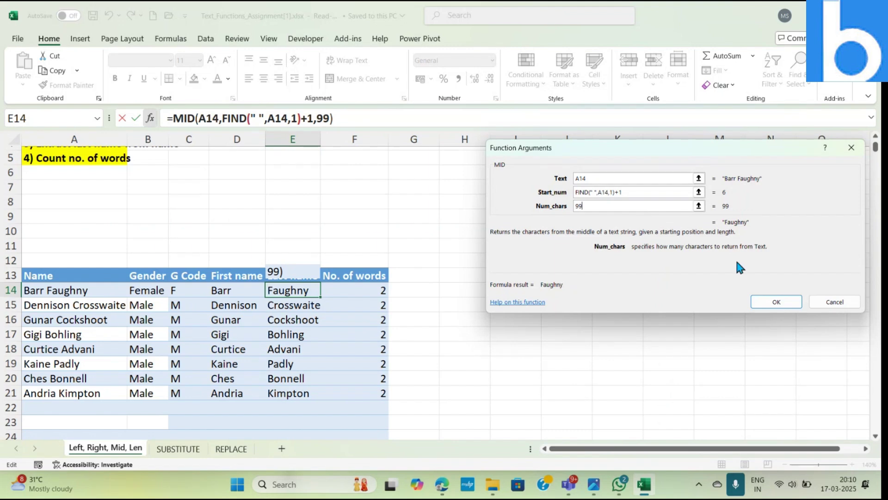
pyautogui.click(780, 300)
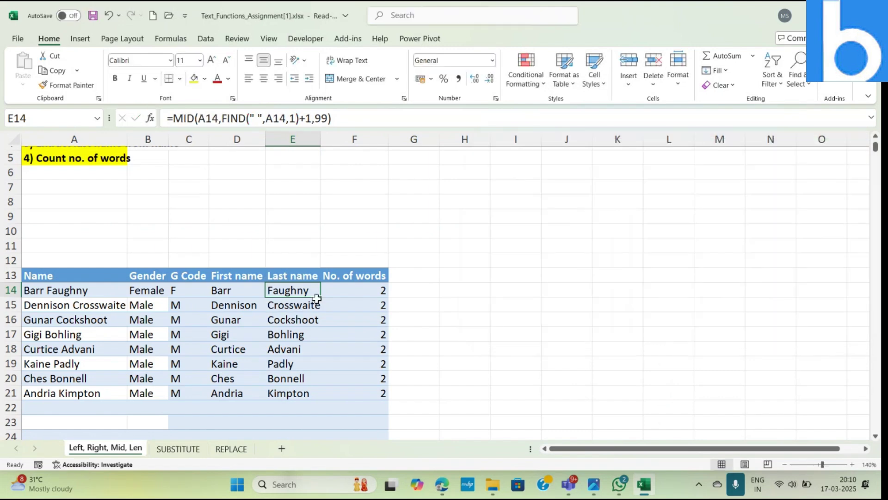
# Step: Compare the Last name formulas in the first rows and copy the one in E14 to E15
pyautogui.press('Down')
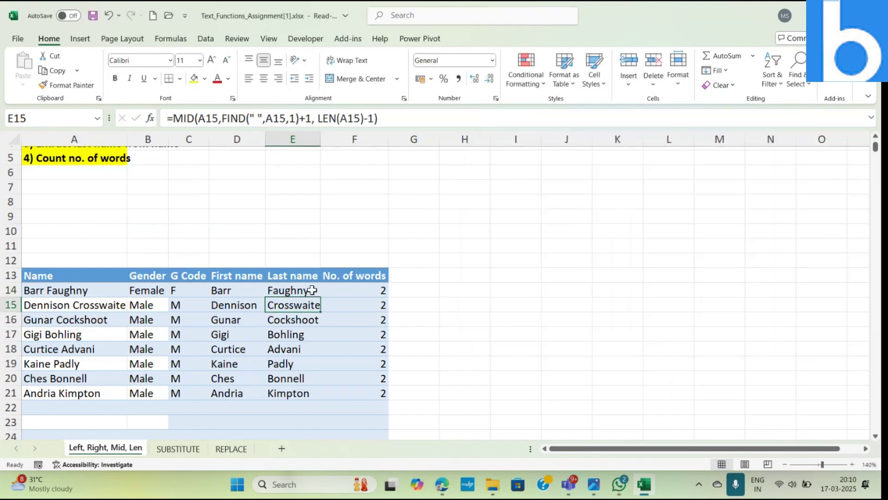
pyautogui.press('Down')
pyautogui.press('Up')
pyautogui.press('Up')
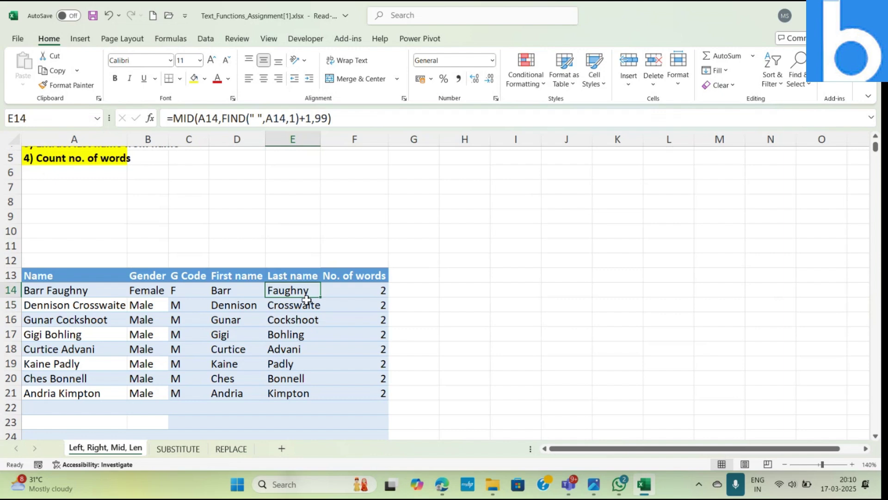
pyautogui.press('Down')
pyautogui.press('Down')
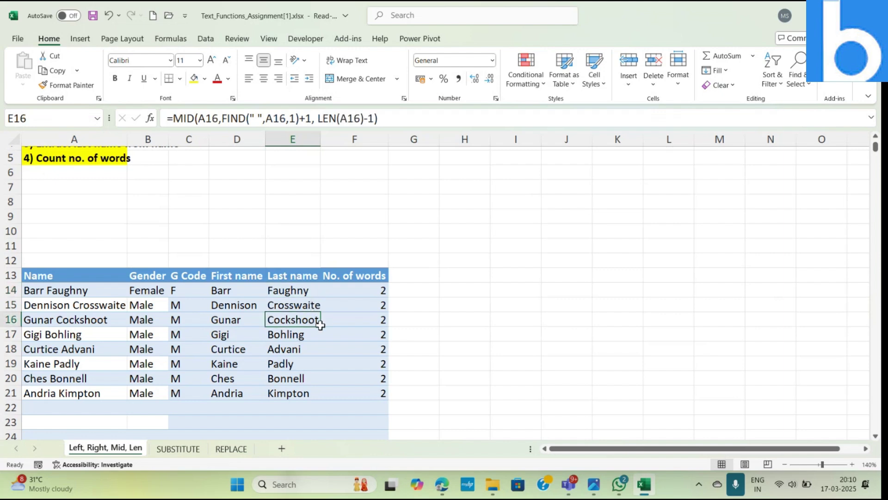
pyautogui.press('Up')
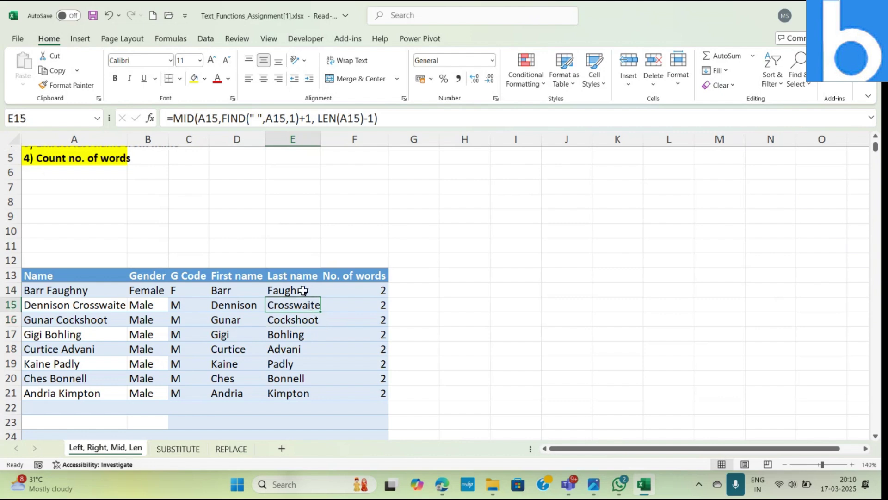
pyautogui.press('Up')
pyautogui.hotkey('ctrl', 'c')
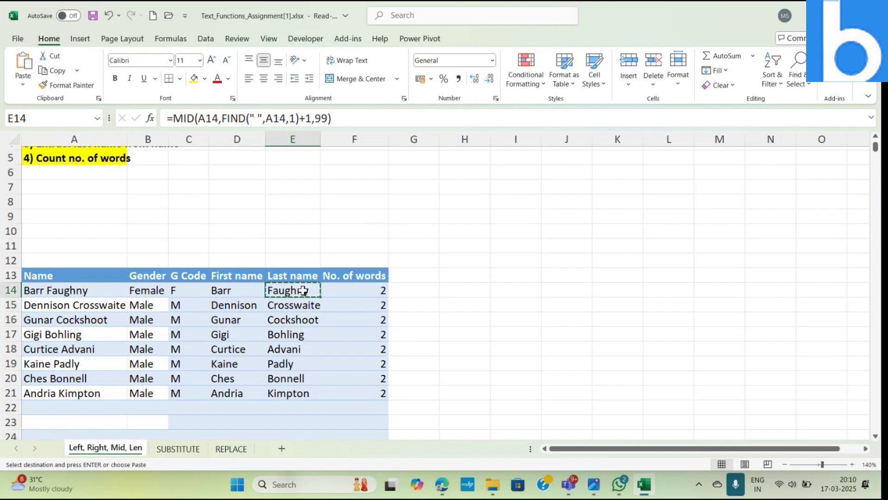
pyautogui.press('Down')
pyautogui.hotkey('ctrl', 'v')
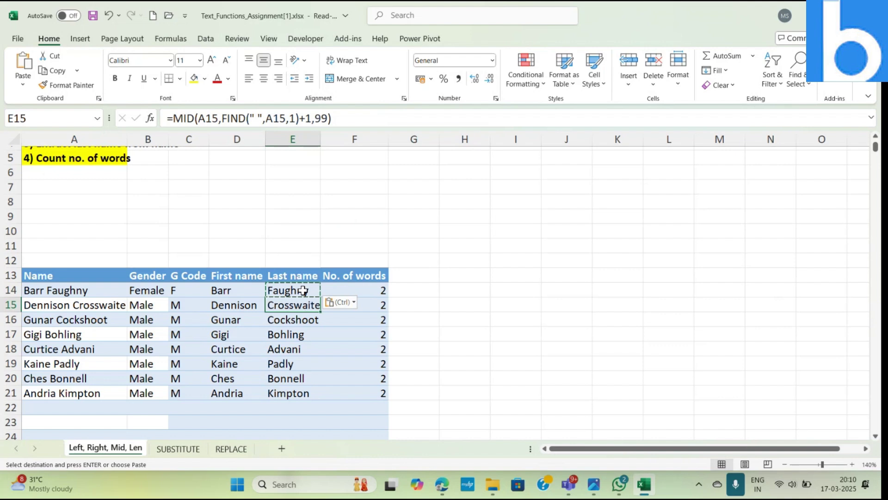
pyautogui.press('Escape')
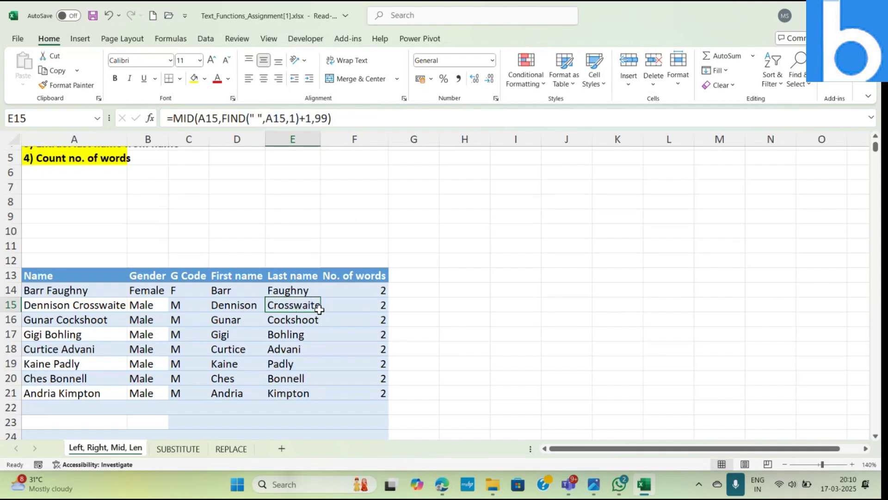
# Step: Copy the Last name formula from E15 to E16
pyautogui.hotkey('ctrl', 'c')
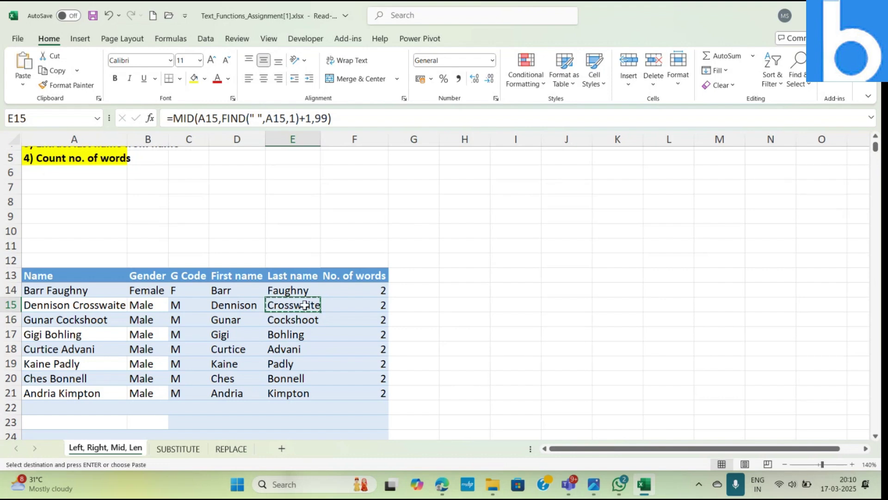
pyautogui.press('Down')
pyautogui.hotkey('ctrl', 'v')
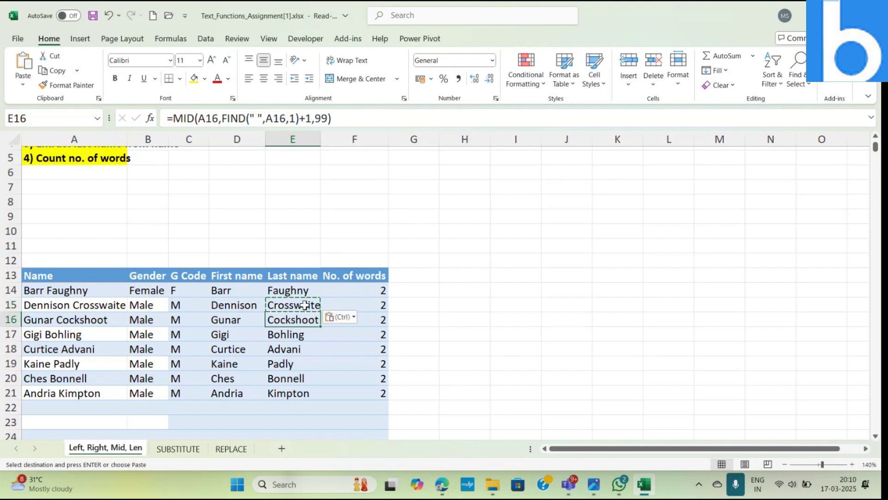
pyautogui.press('Escape')
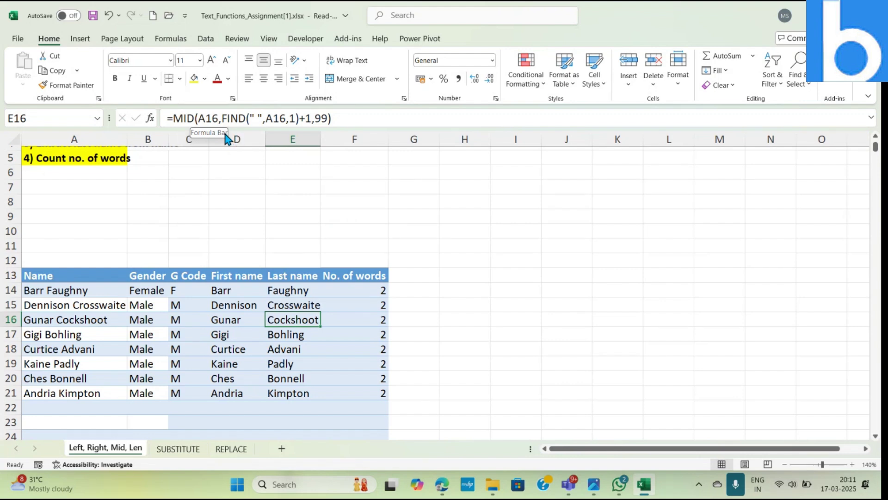
# Step: Select the empty cell H14, outside the table in its first data row
pyautogui.press('Up')
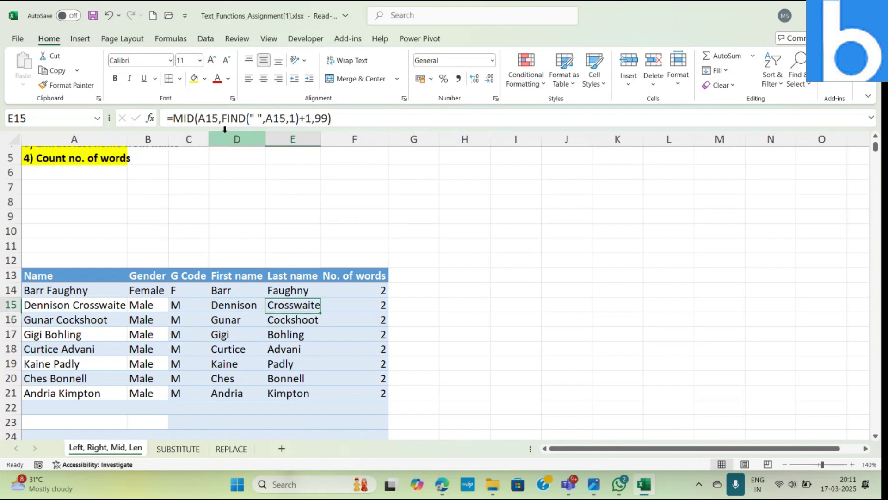
pyautogui.press('Up')
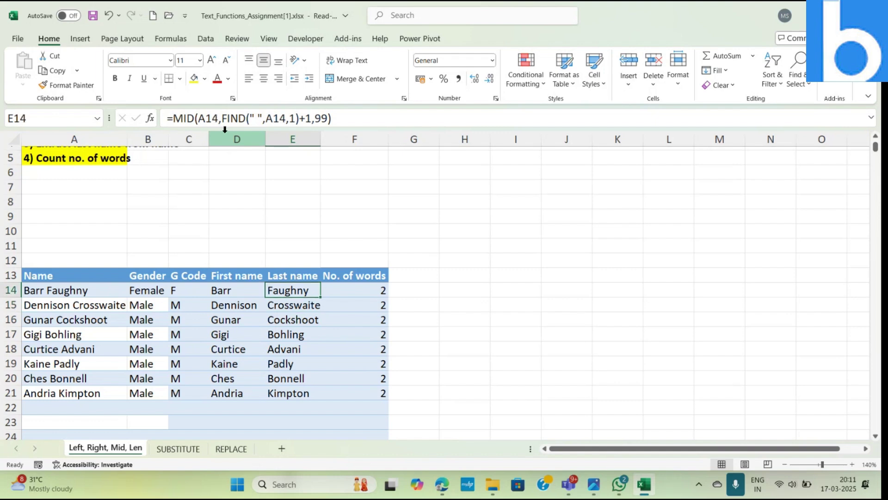
pyautogui.press('Right')
pyautogui.press('Right')
pyautogui.press('Right')
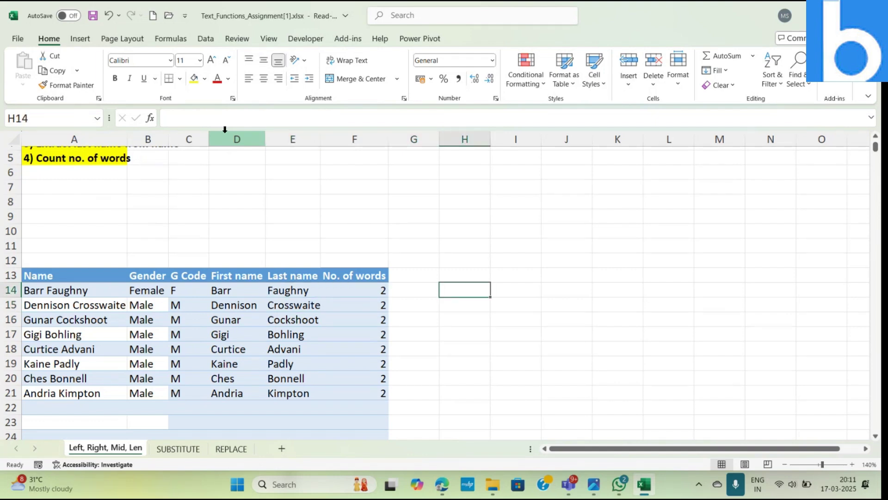
pyautogui.hotkey('alt', 'Tab')
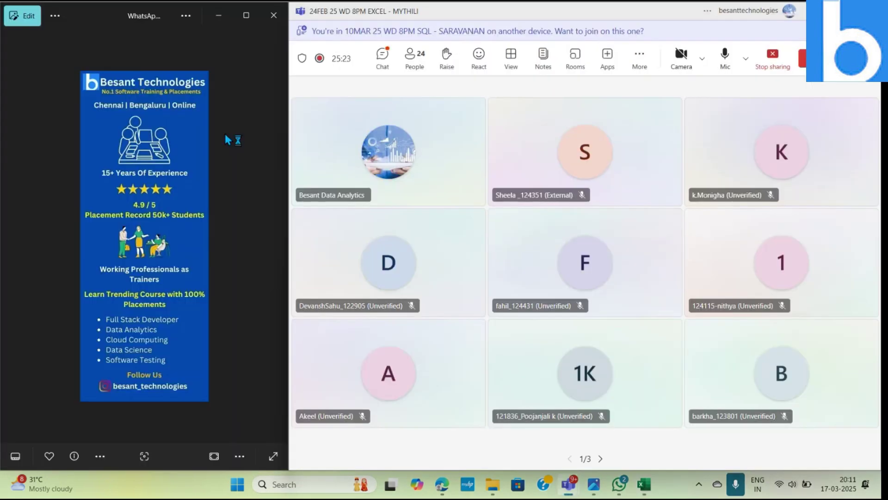
pyautogui.hotkey('alt', 'Tab')
pyautogui.write('=')
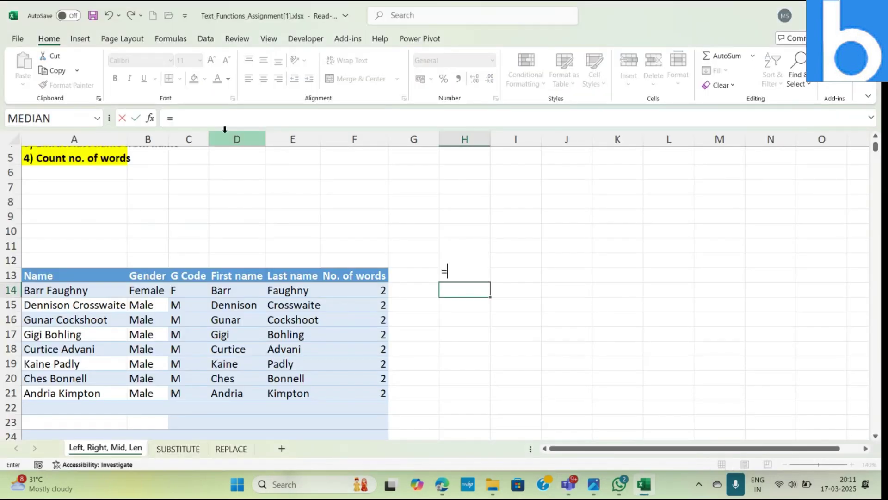
pyautogui.write('RIGHT')
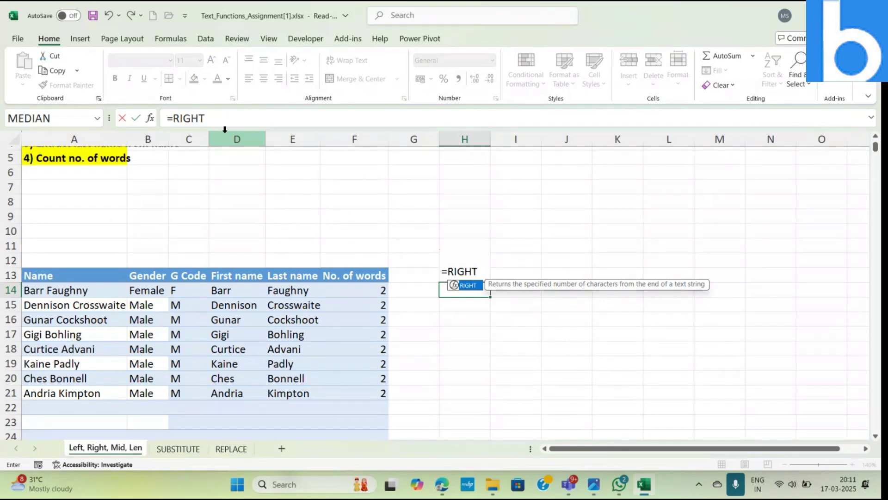
pyautogui.write('(')
pyautogui.hotkey('alt', 'Tab')
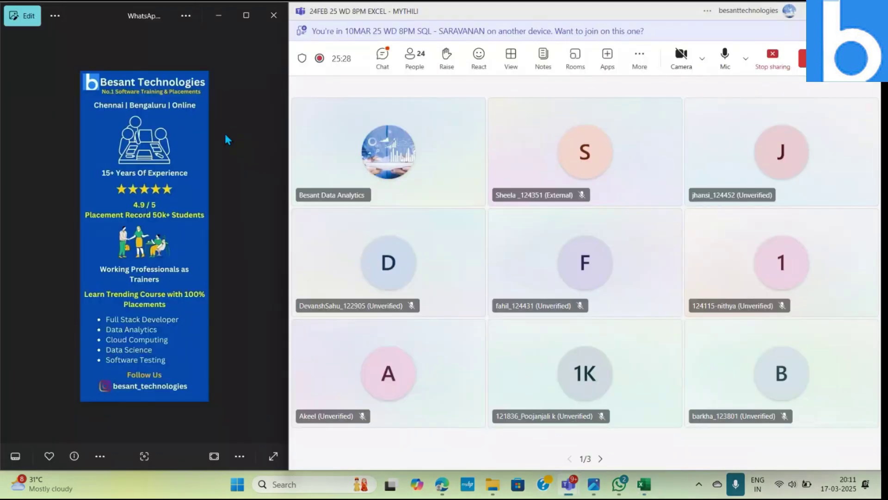
pyautogui.hotkey('alt', 'Tab')
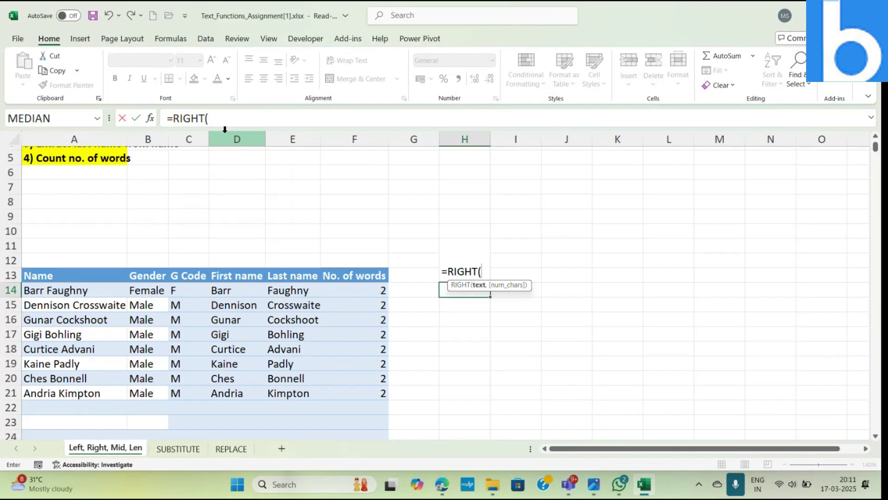
pyautogui.press('Escape')
# Step: Enter the formula =RIGHT(A14,7) in H14 to extract the last name from the full name
pyautogui.write('=')
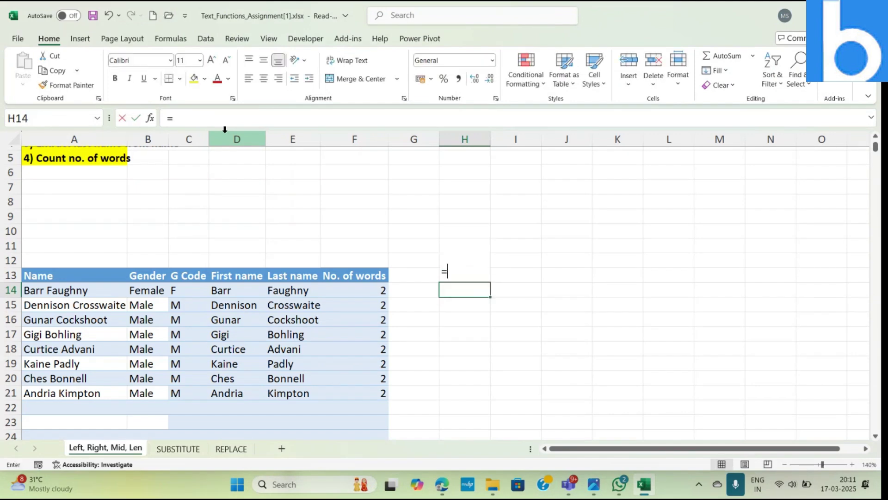
pyautogui.write('RIGHT(')
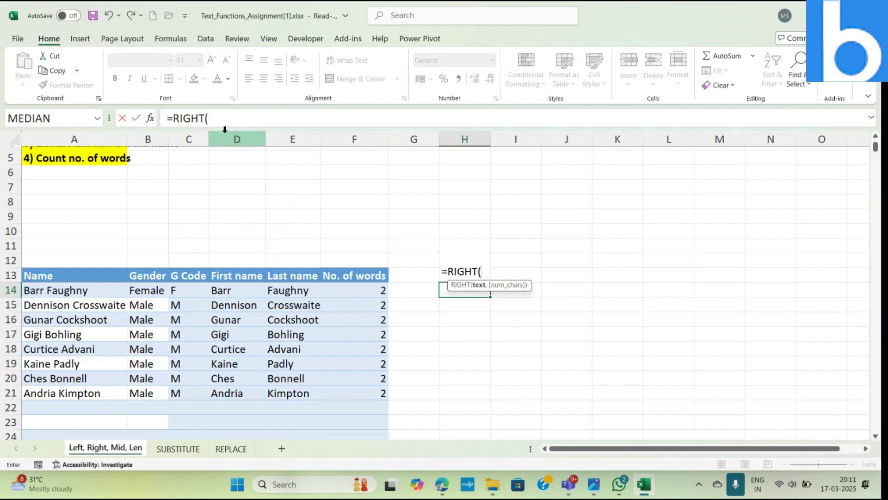
pyautogui.click(91, 298)
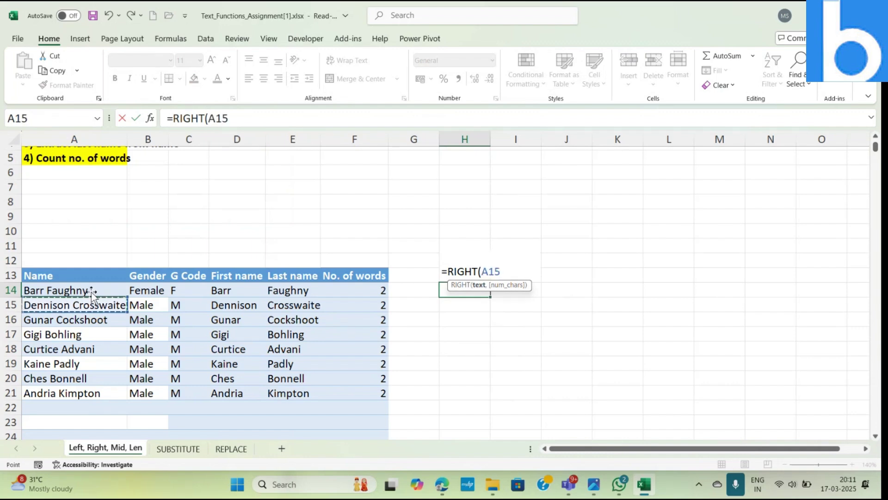
pyautogui.click(92, 291)
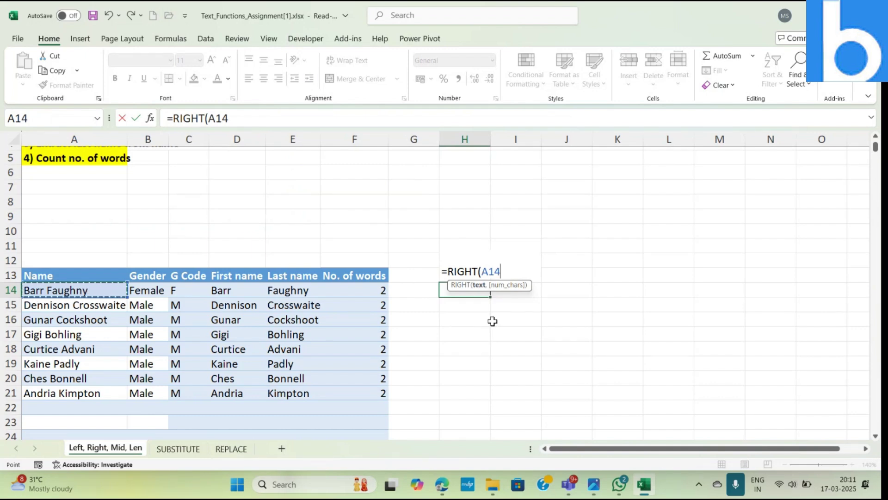
pyautogui.write(',')
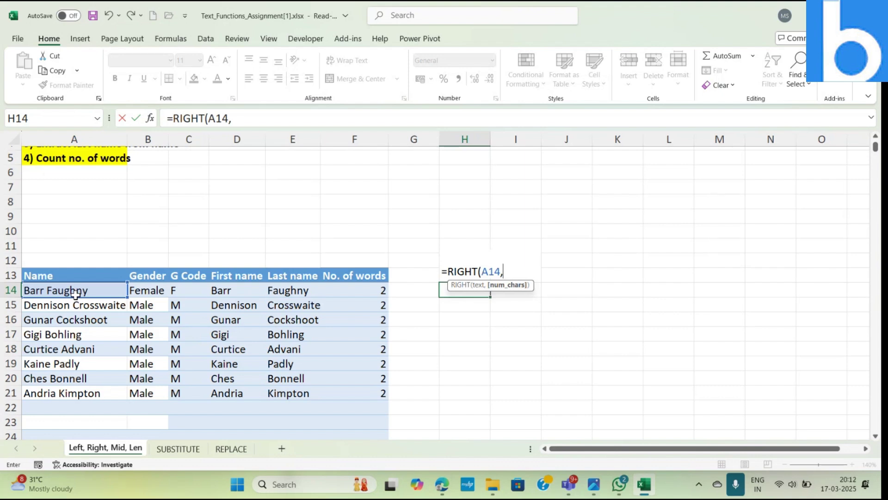
pyautogui.write('7)')
pyautogui.press('Return')
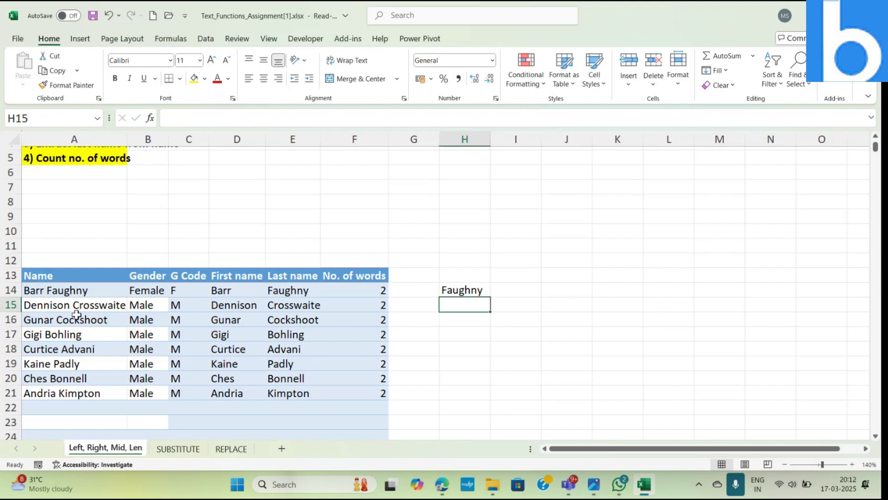
pyautogui.press('Up')
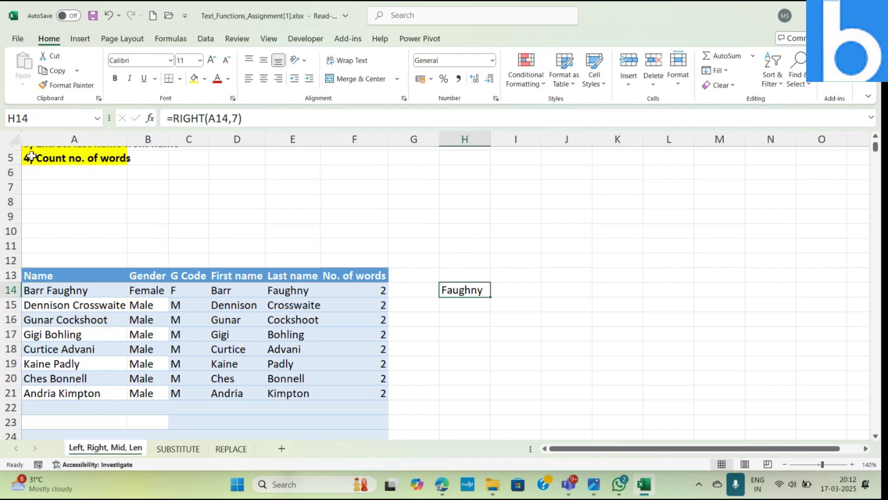
pyautogui.click(260, 119)
pyautogui.press('BackSpace')
pyautogui.press('BackSpace')
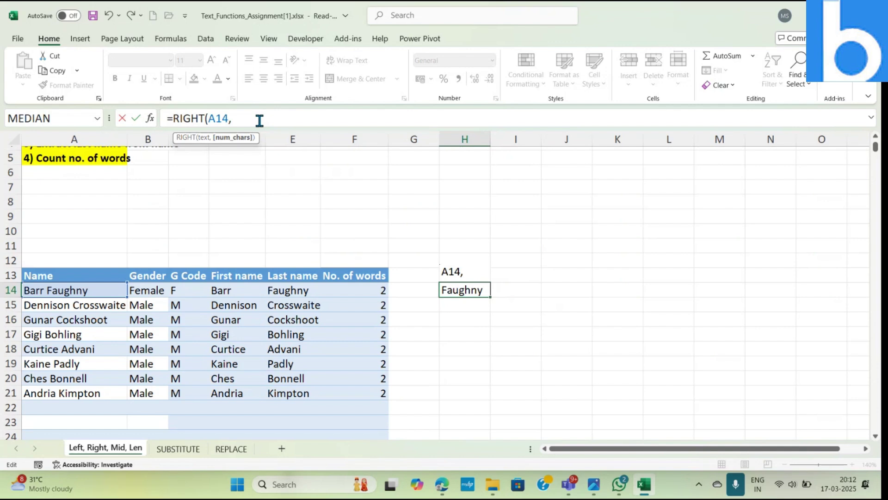
pyautogui.write('LEN(')
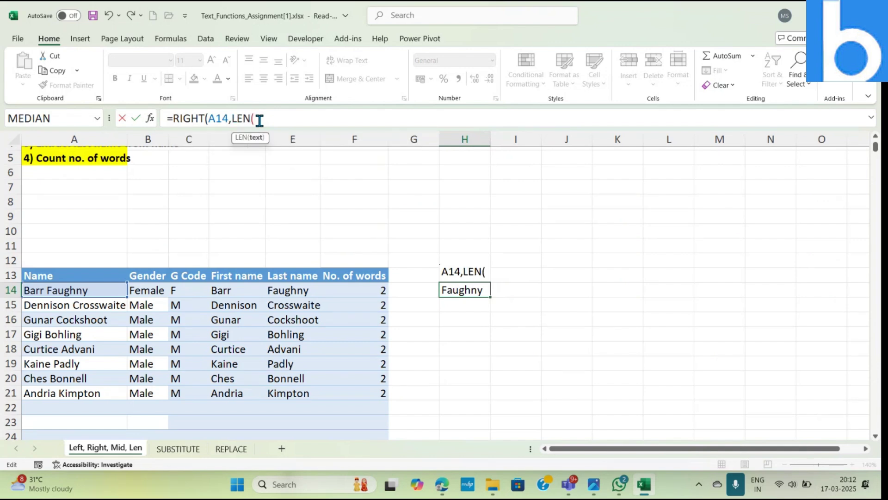
pyautogui.write('A14)')
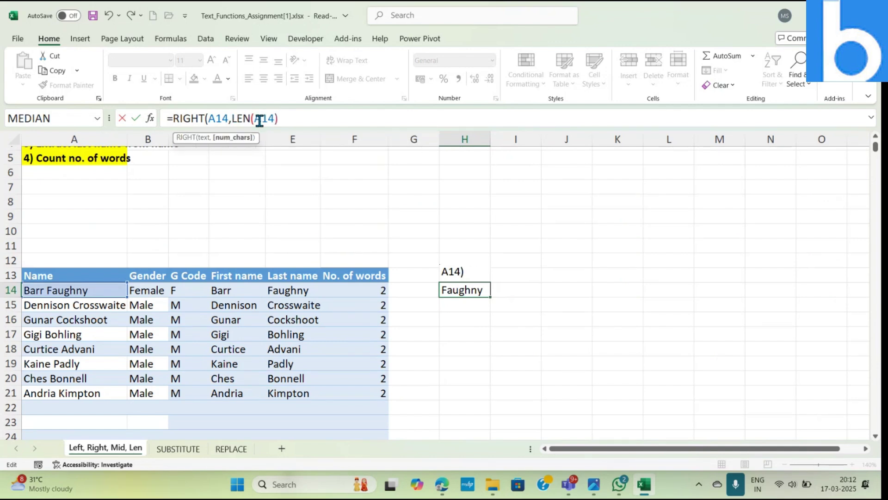
pyautogui.click(151, 119)
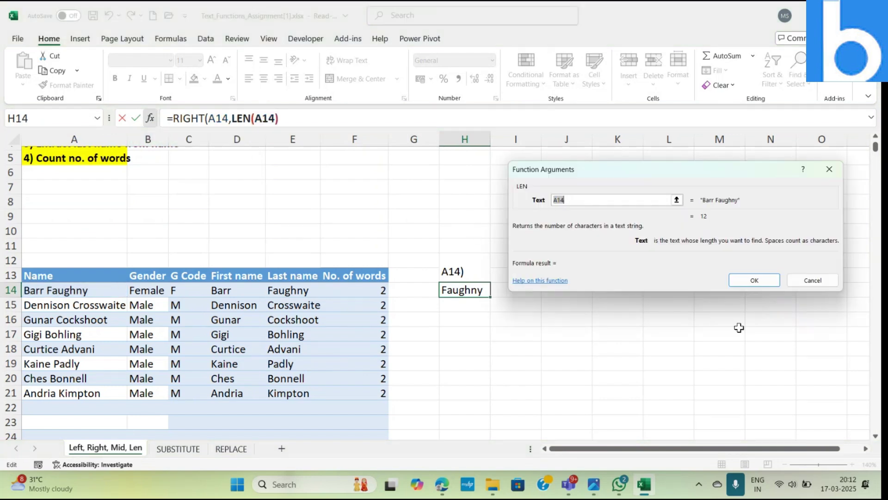
pyautogui.click(814, 281)
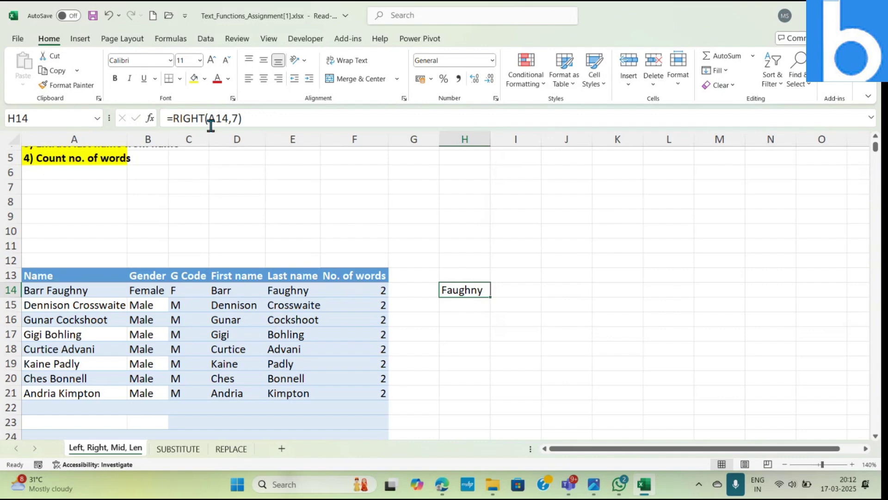
# Step: Replace the fixed character count in H14's RIGHT formula with LEN(A14)-FIND(" ", A14)
pyautogui.click(288, 117)
pyautogui.press('BackSpace')
pyautogui.press('BackSpace')
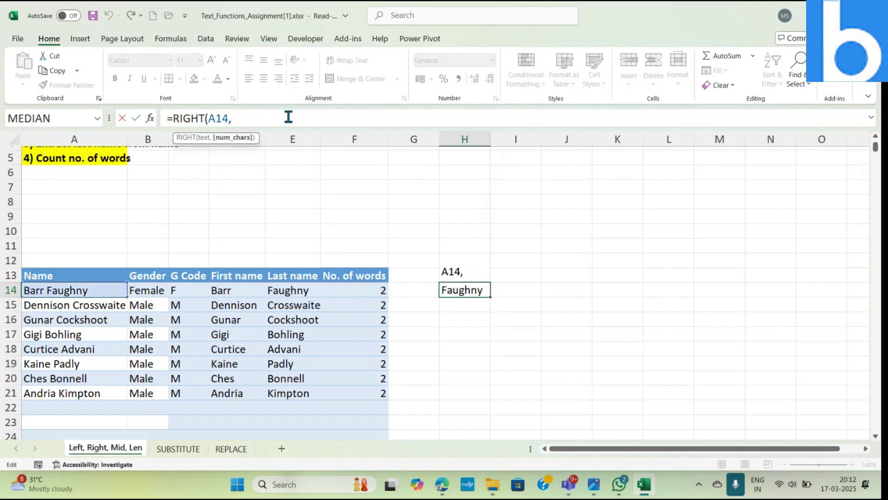
pyautogui.click(150, 118)
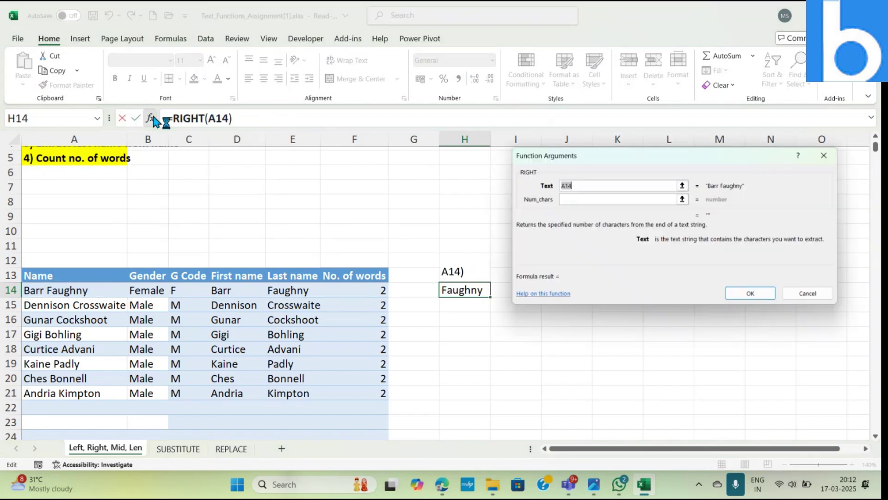
pyautogui.click(591, 184)
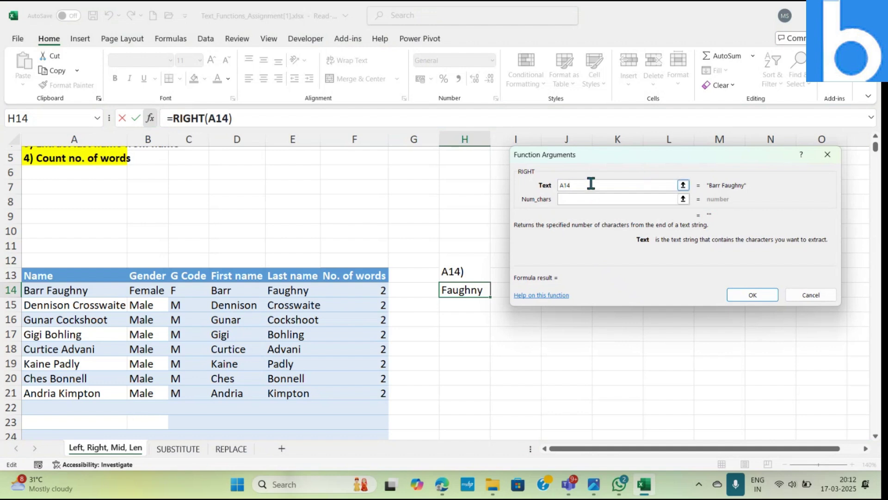
pyautogui.click(576, 201)
pyautogui.write('LEN')
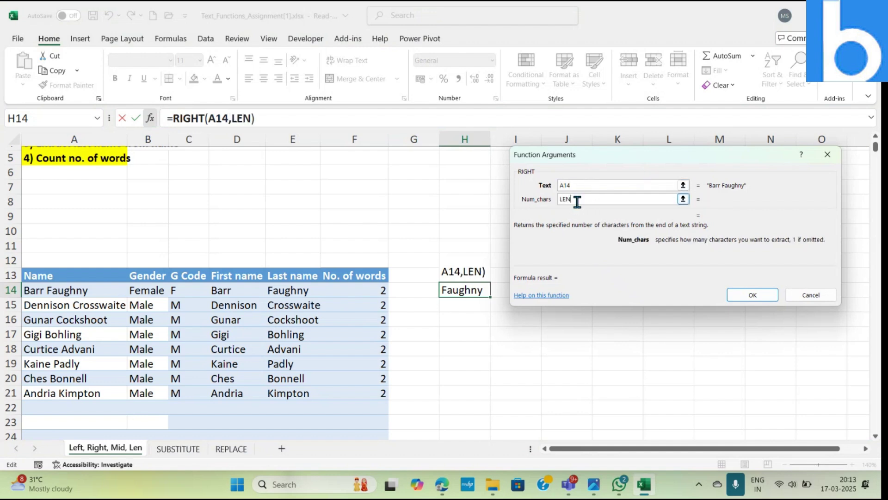
pyautogui.write('(A14)')
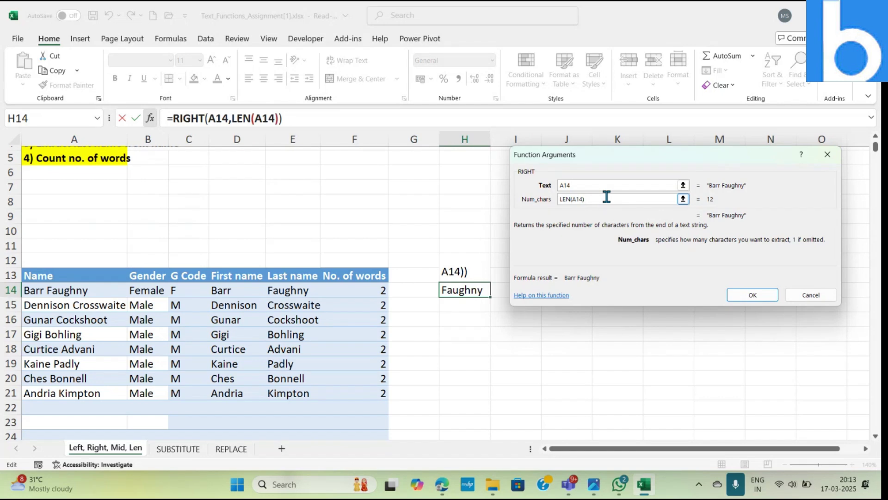
pyautogui.write('-FIND(')
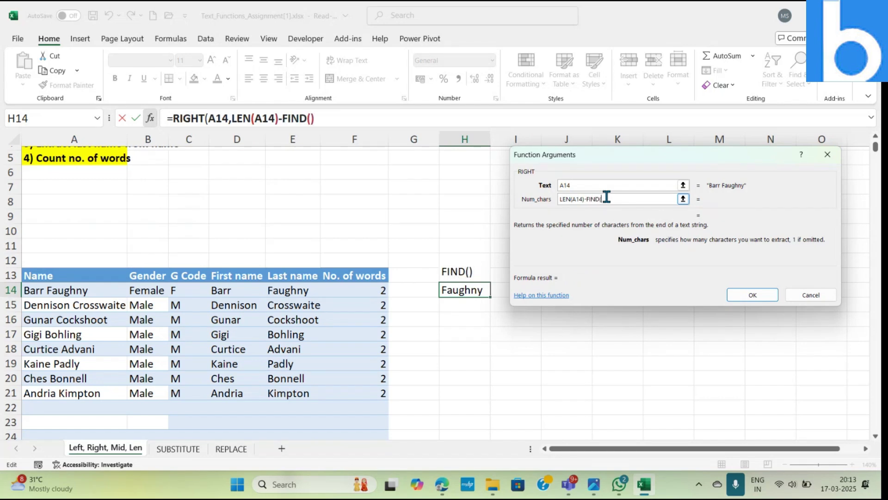
pyautogui.write('" ", A14)')
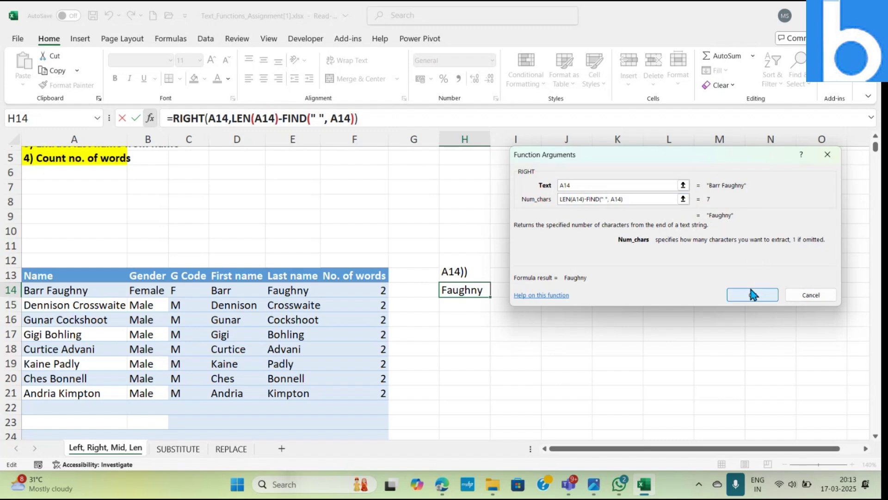
pyautogui.click(752, 298)
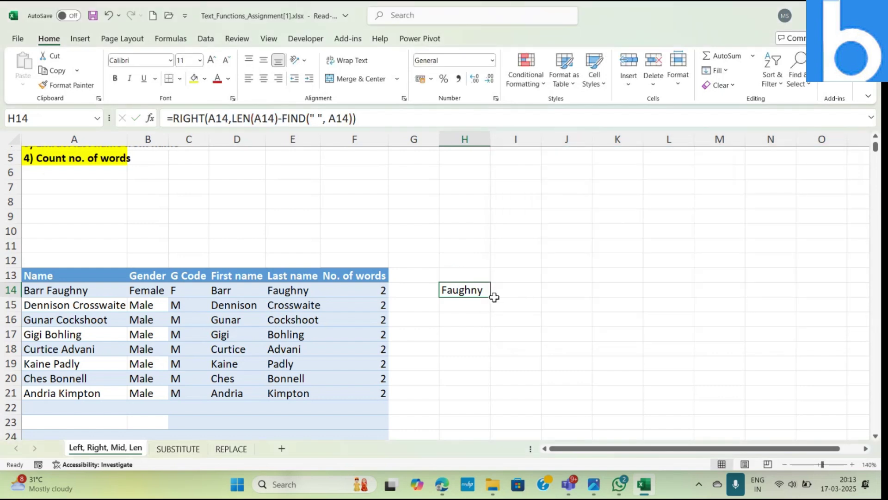
pyautogui.press('Return')
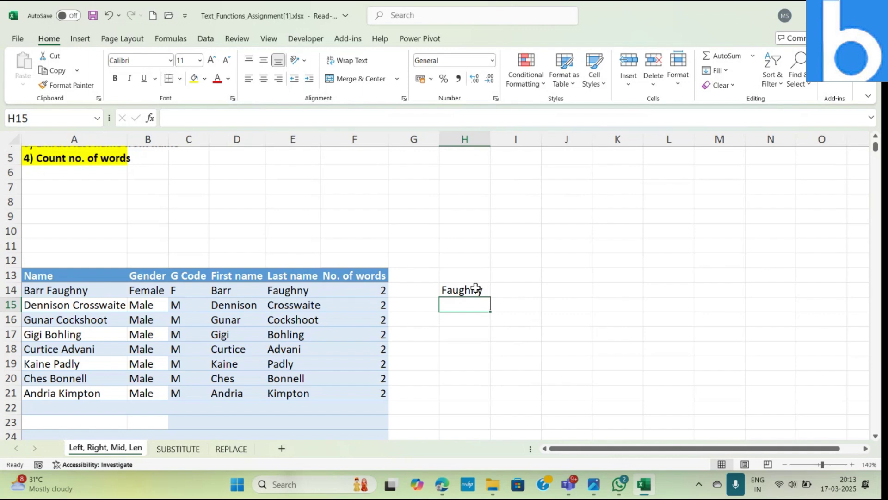
# Step: Fill the RIGHT formula from H14 down to H21 and autofit the width of column H
pyautogui.click(475, 289)
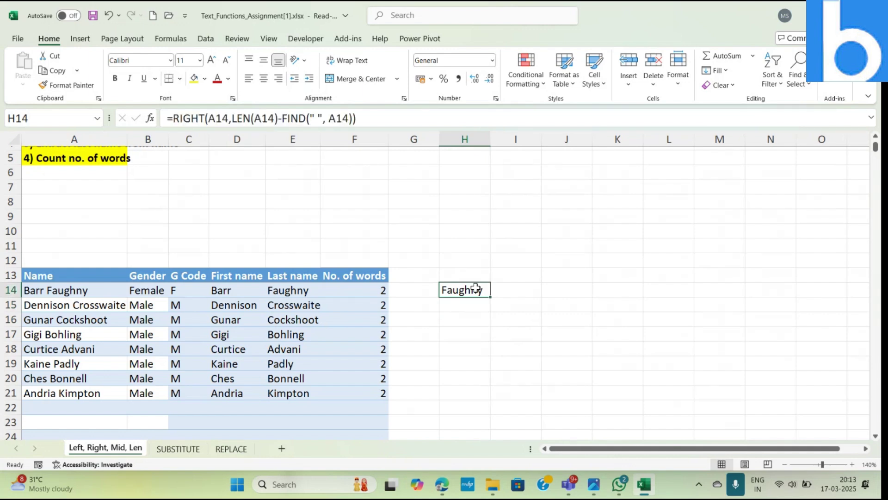
pyautogui.hotkey('ctrl', 'Down')
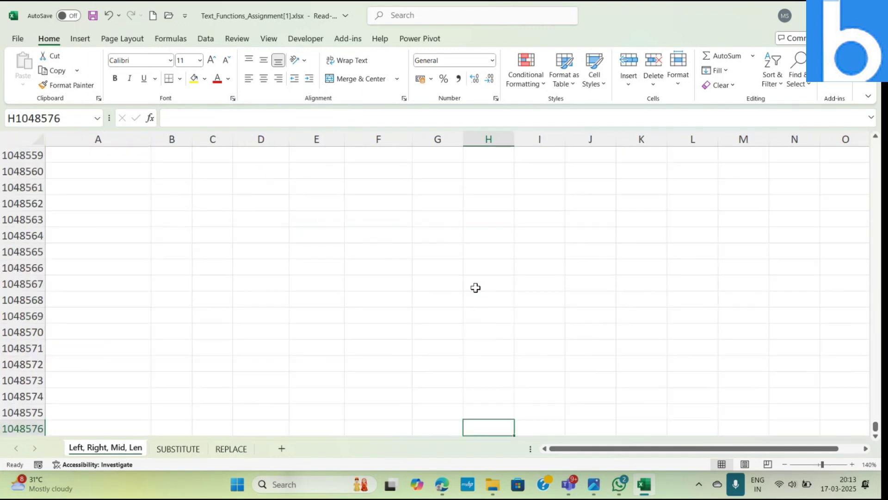
pyautogui.hotkey('ctrl', 'Up')
pyautogui.hotkey('shift', 'Down')
pyautogui.hotkey('shift', 'Down')
pyautogui.hotkey('shift', 'Down')
pyautogui.hotkey('shift', 'Down')
pyautogui.hotkey('shift', 'Down')
pyautogui.hotkey('shift', 'Down')
pyautogui.hotkey('shift', 'Down')
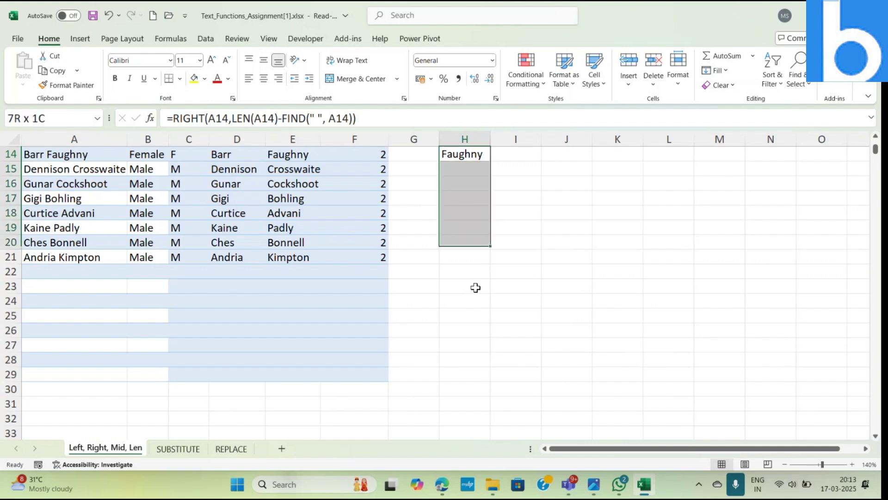
pyautogui.click(719, 70)
pyautogui.click(727, 87)
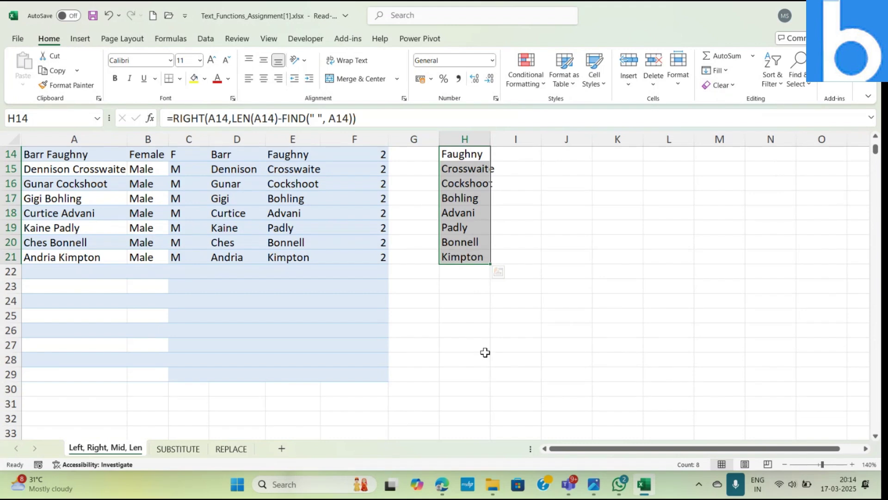
pyautogui.doubleClick(489, 143)
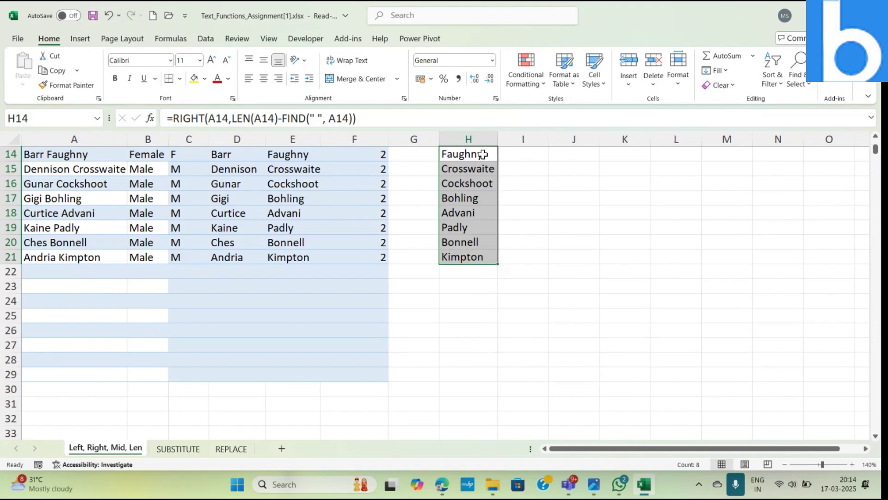
# Step: Check the cell references in the copied RIGHT formulas from H14 down to H18
pyautogui.click(482, 155)
pyautogui.press('Down')
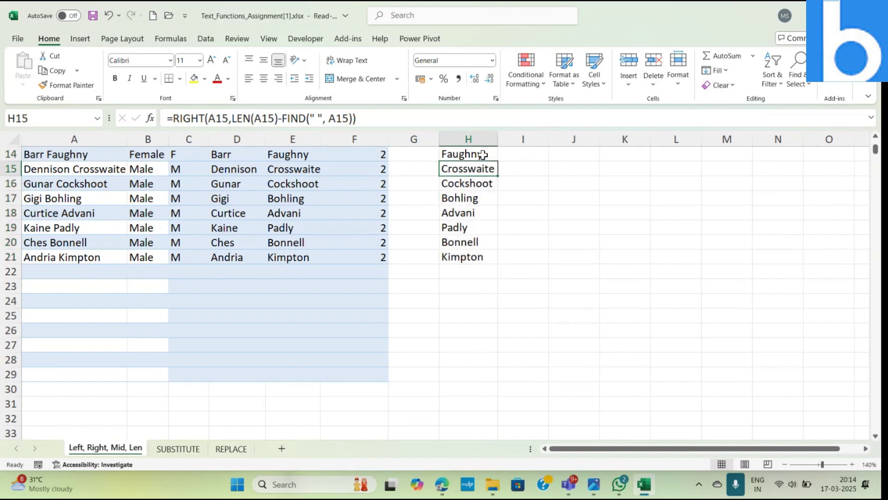
pyautogui.press('Down')
pyautogui.press('Down')
pyautogui.press('Down')
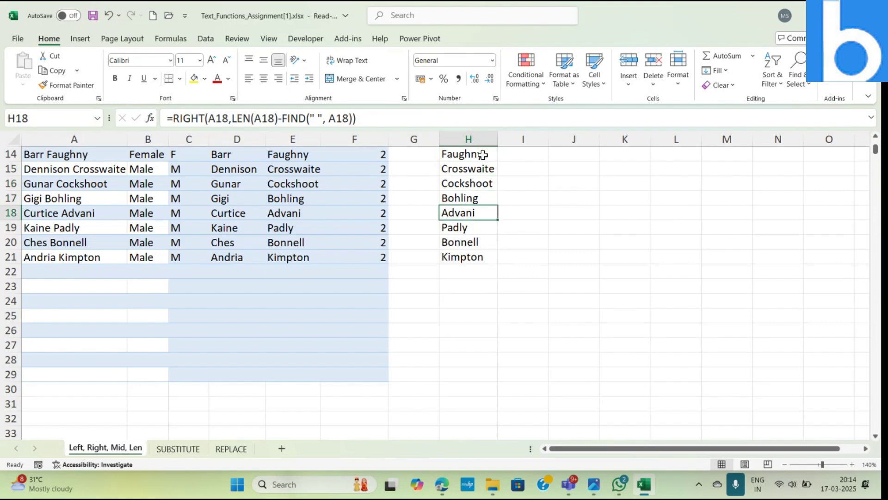
pyautogui.press('Up')
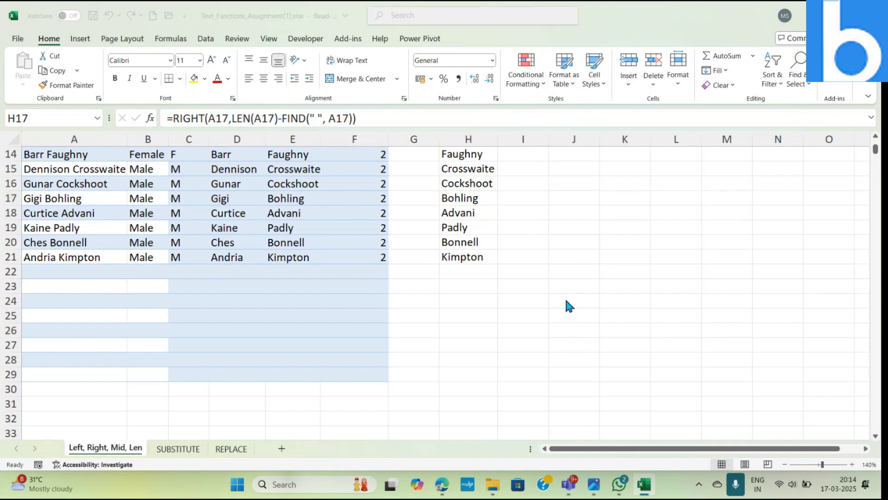
pyautogui.hotkey('alt', 'Tab')
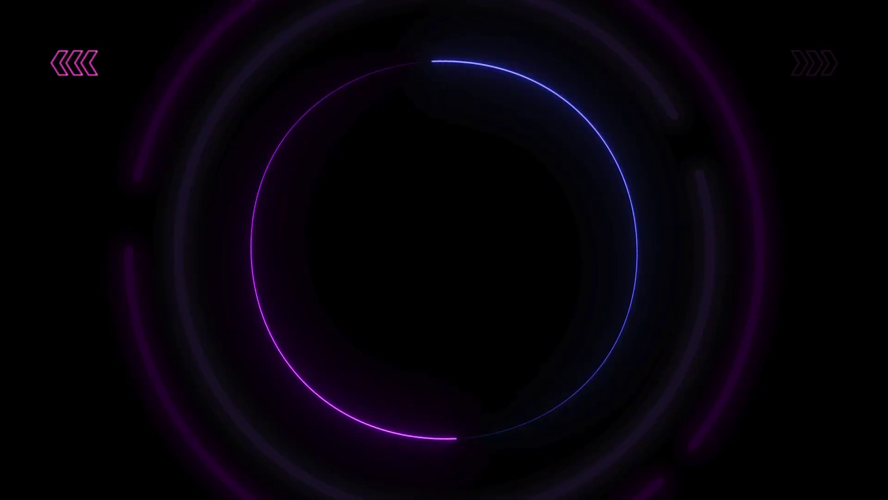